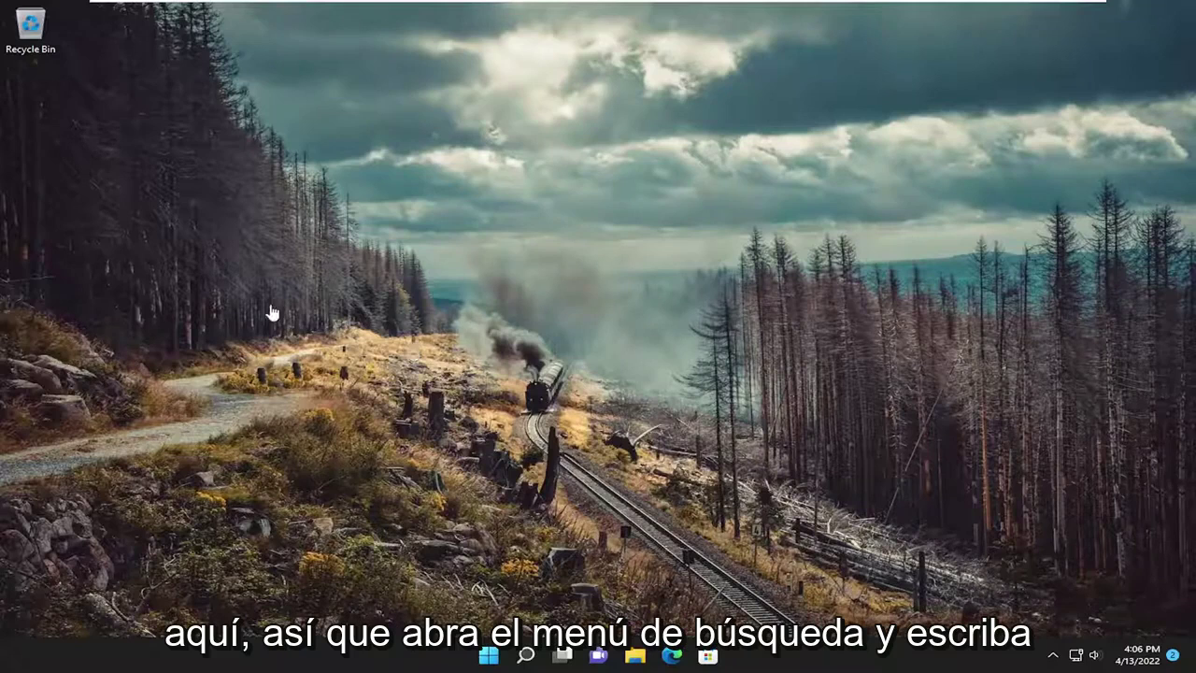
Search Windows for "services" and open the Services app
click(525, 655)
text(s)
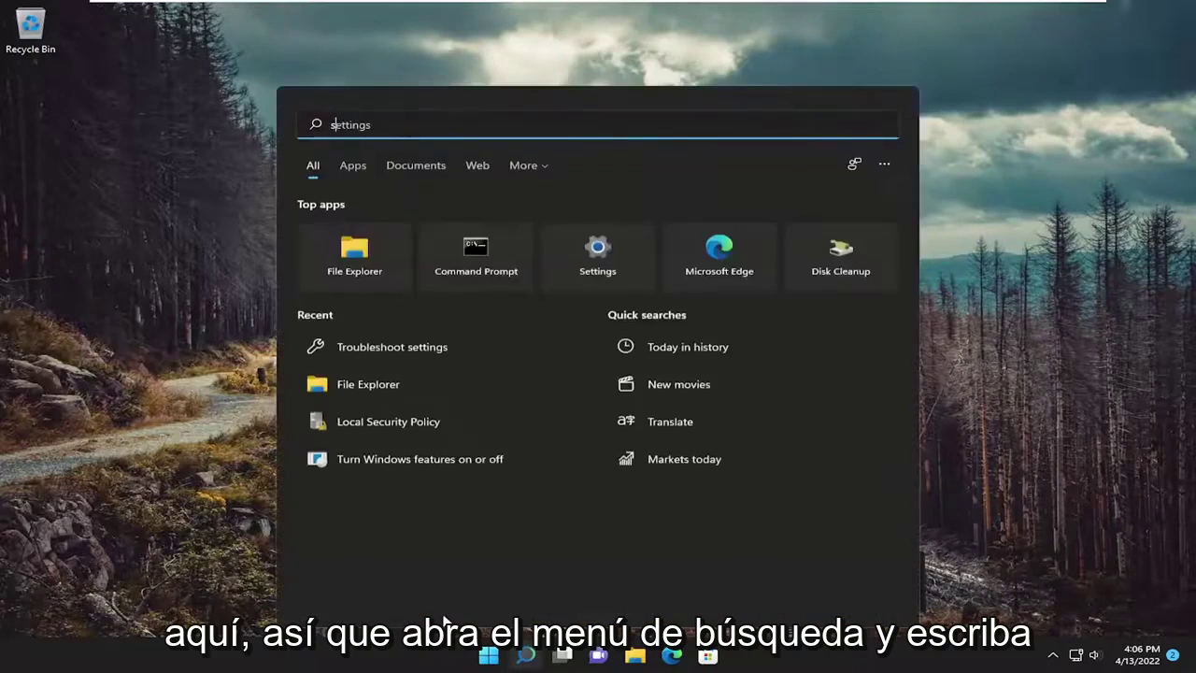
text(ervices)
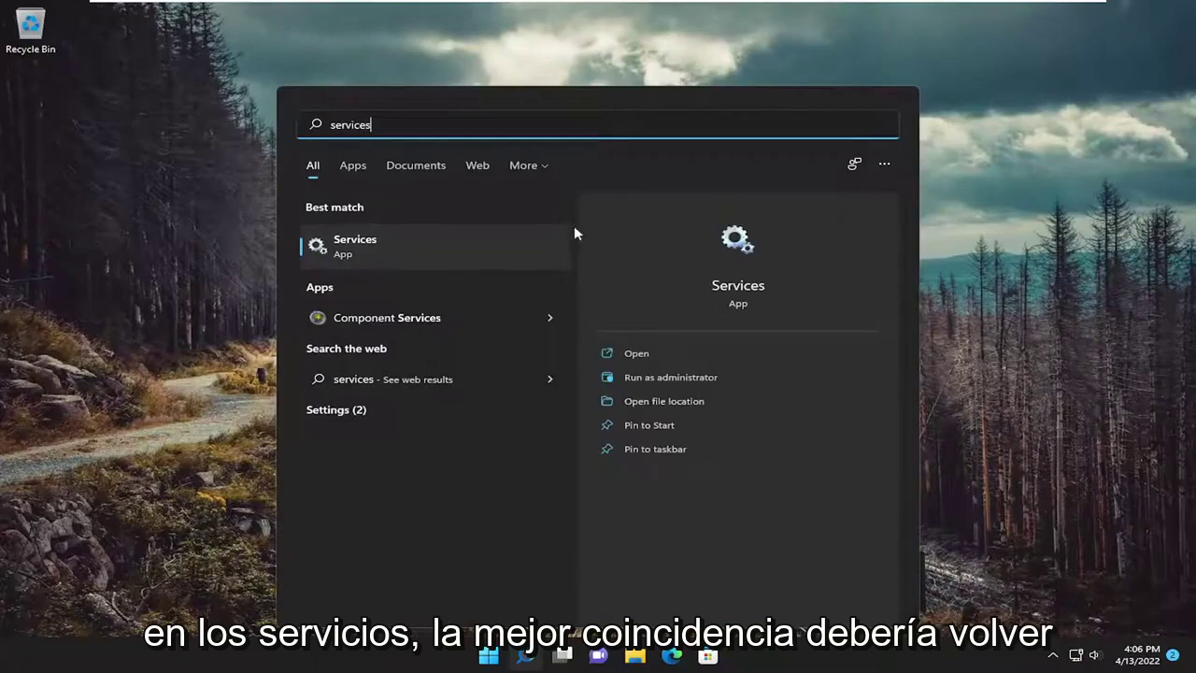
click(391, 242)
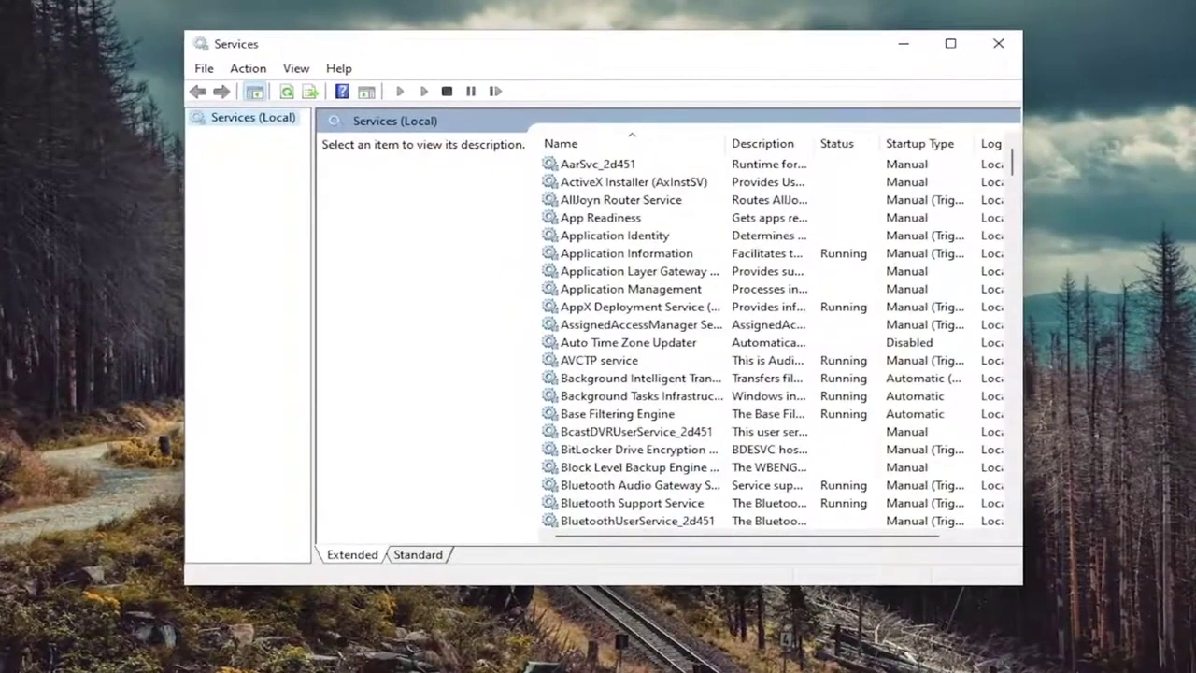
Find the Credential Manager service in the services list and open its properties
click(645, 361)
scroll(664, 393, down, 5)
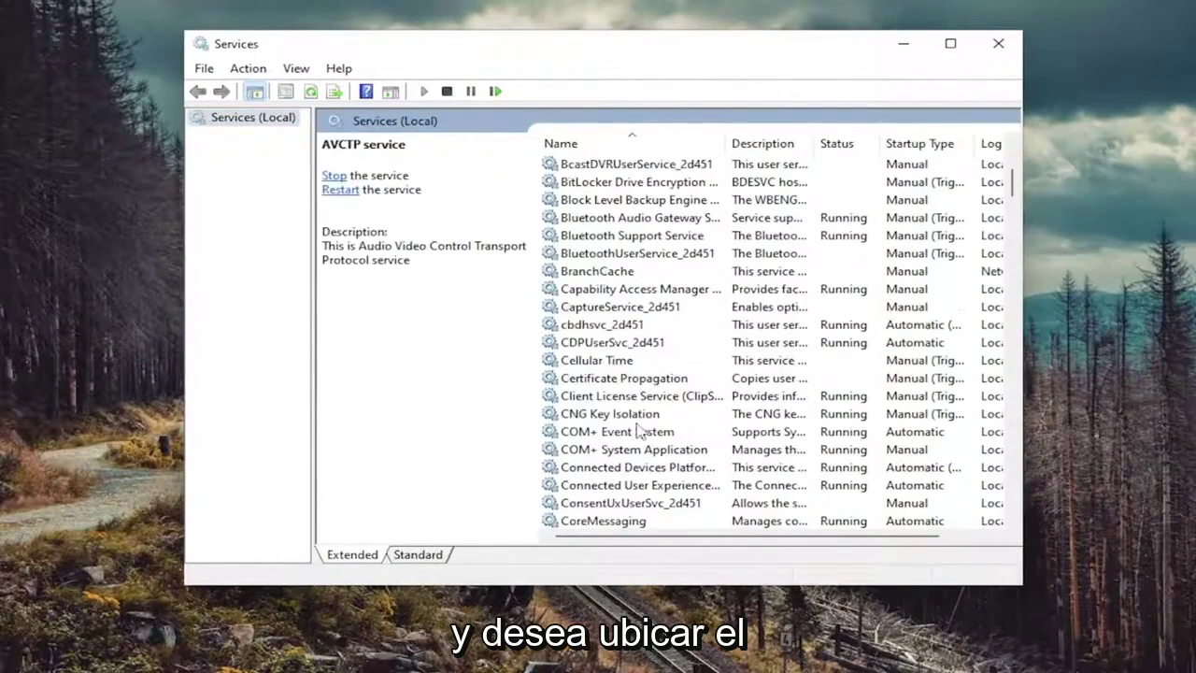
scroll(628, 447, down, 2)
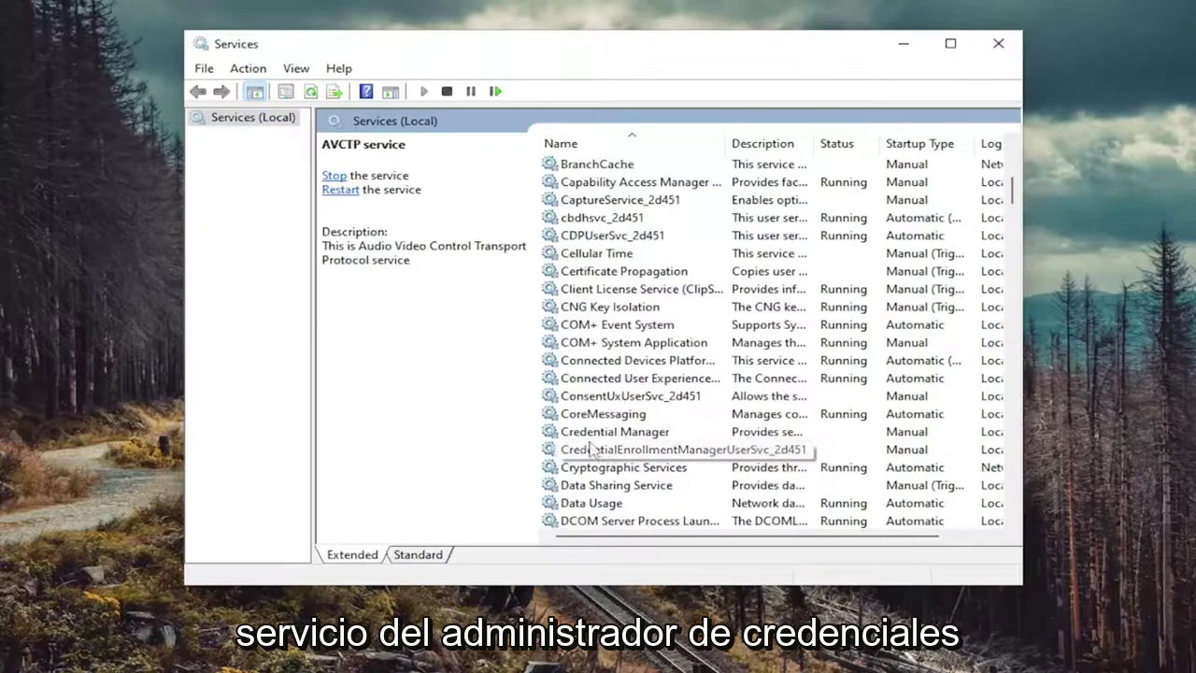
double_click(598, 432)
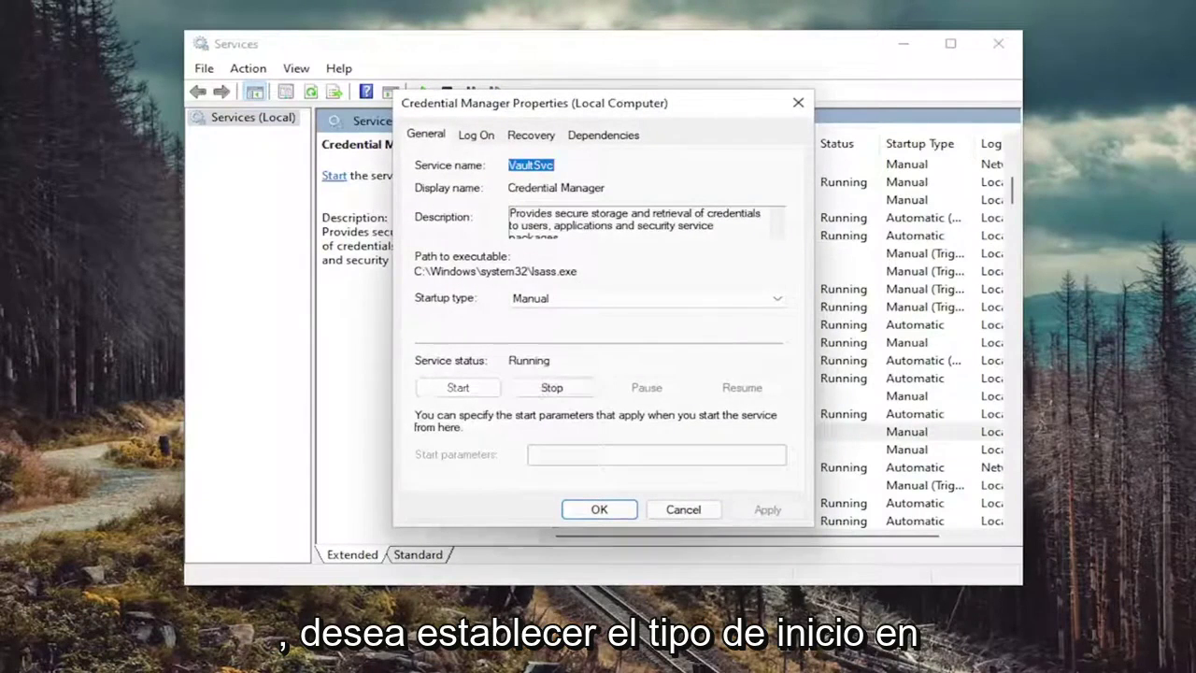
Set the Credential Manager service's startup type to Disabled, stop the service, and apply the changes before closing Services
click(612, 297)
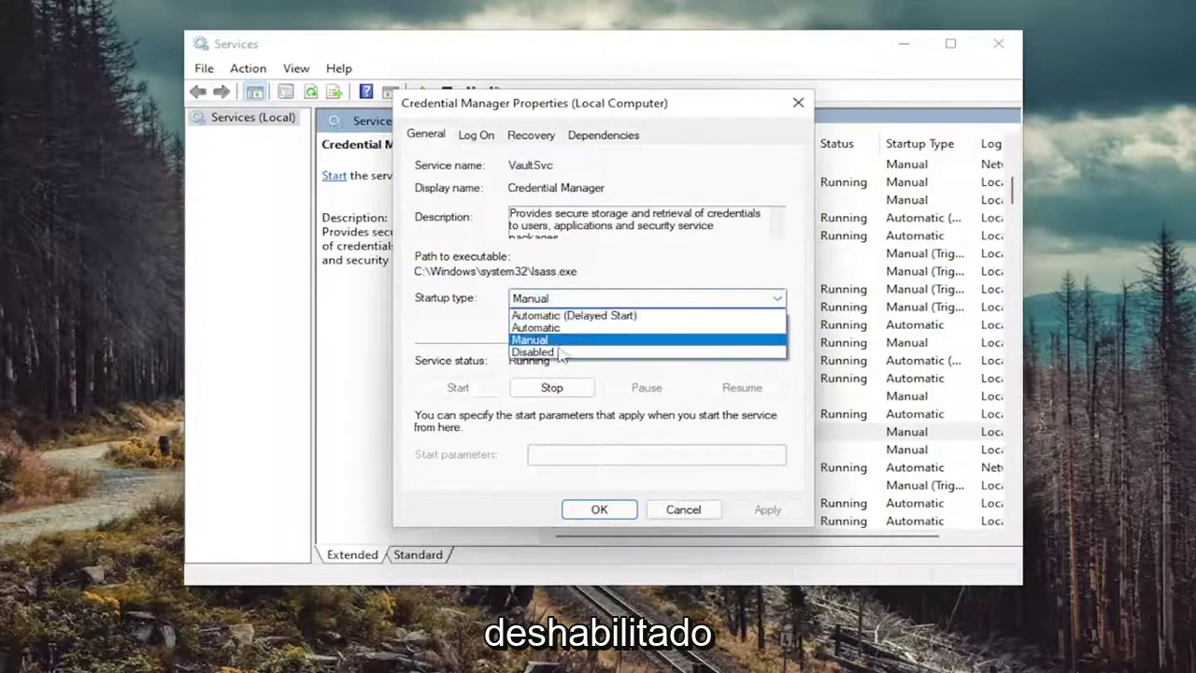
click(559, 353)
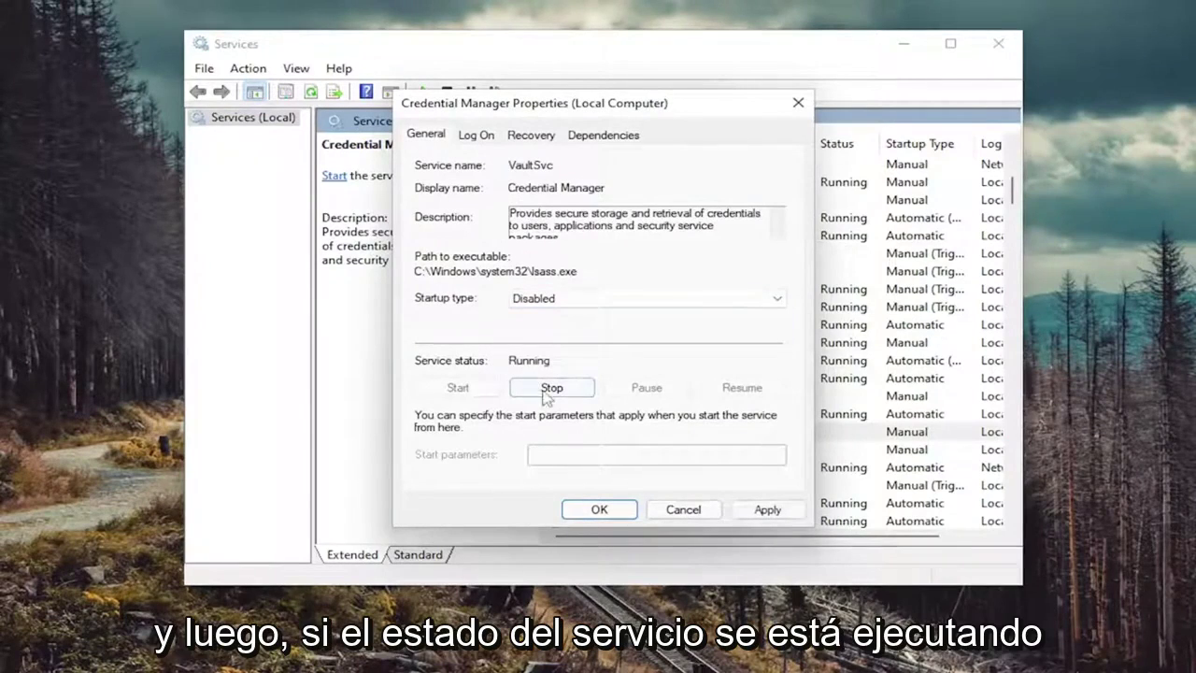
click(548, 388)
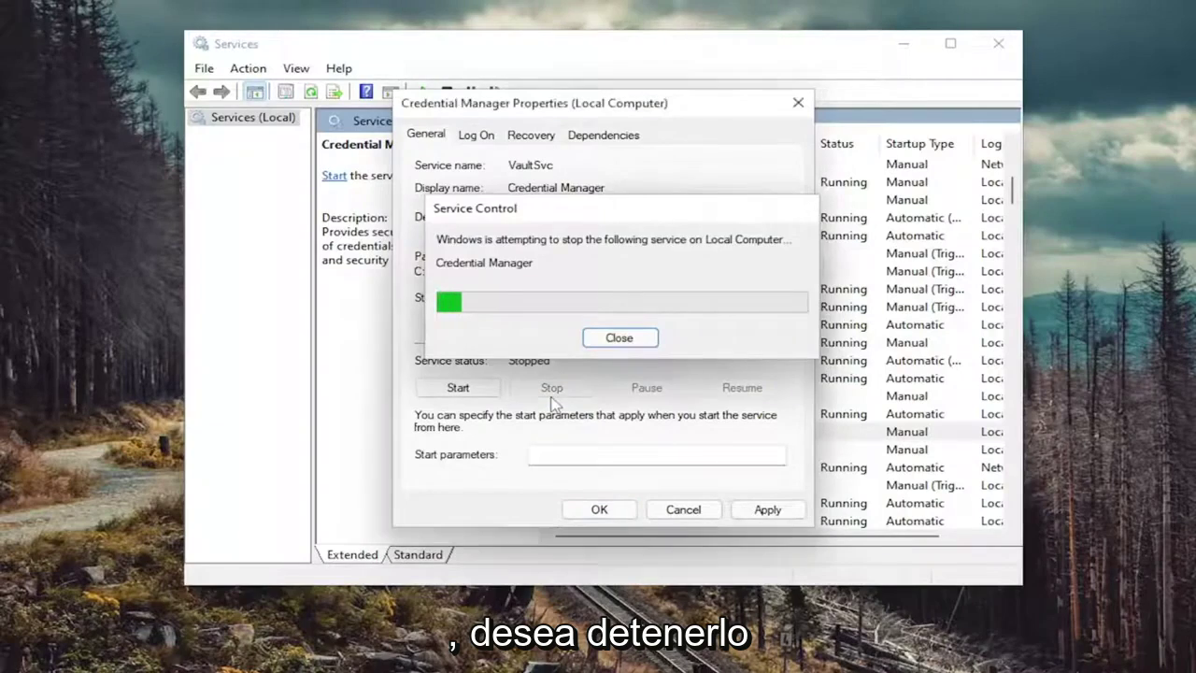
click(744, 512)
click(573, 512)
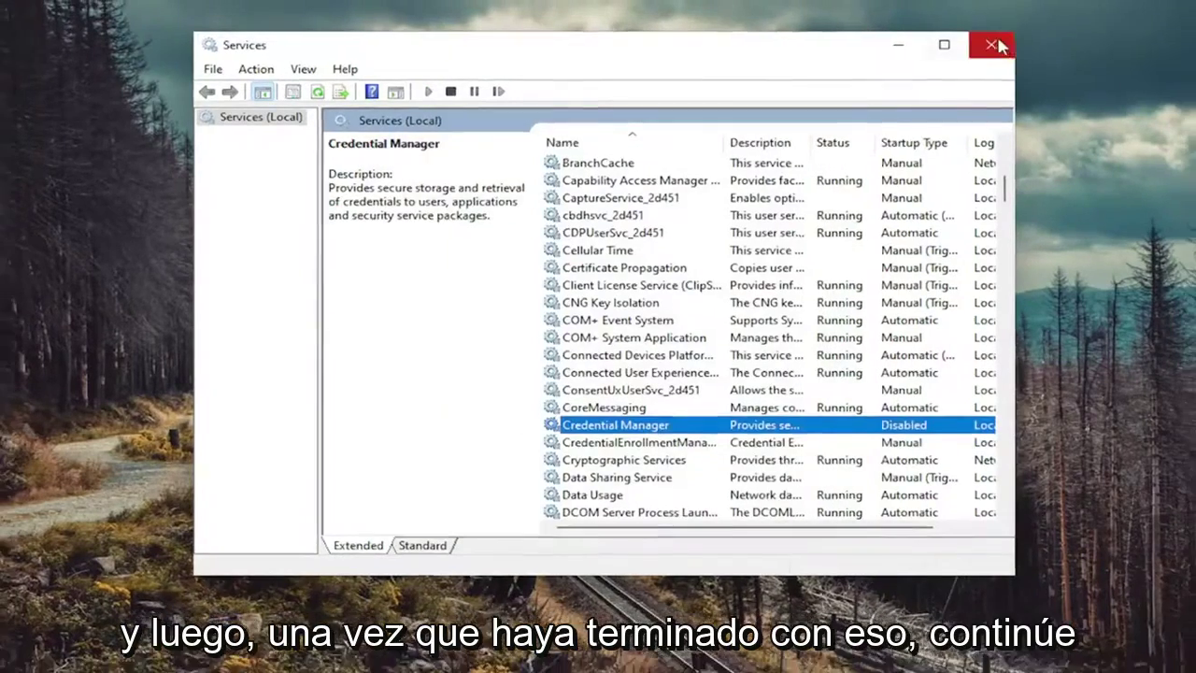
click(994, 44)
right_click(488, 655)
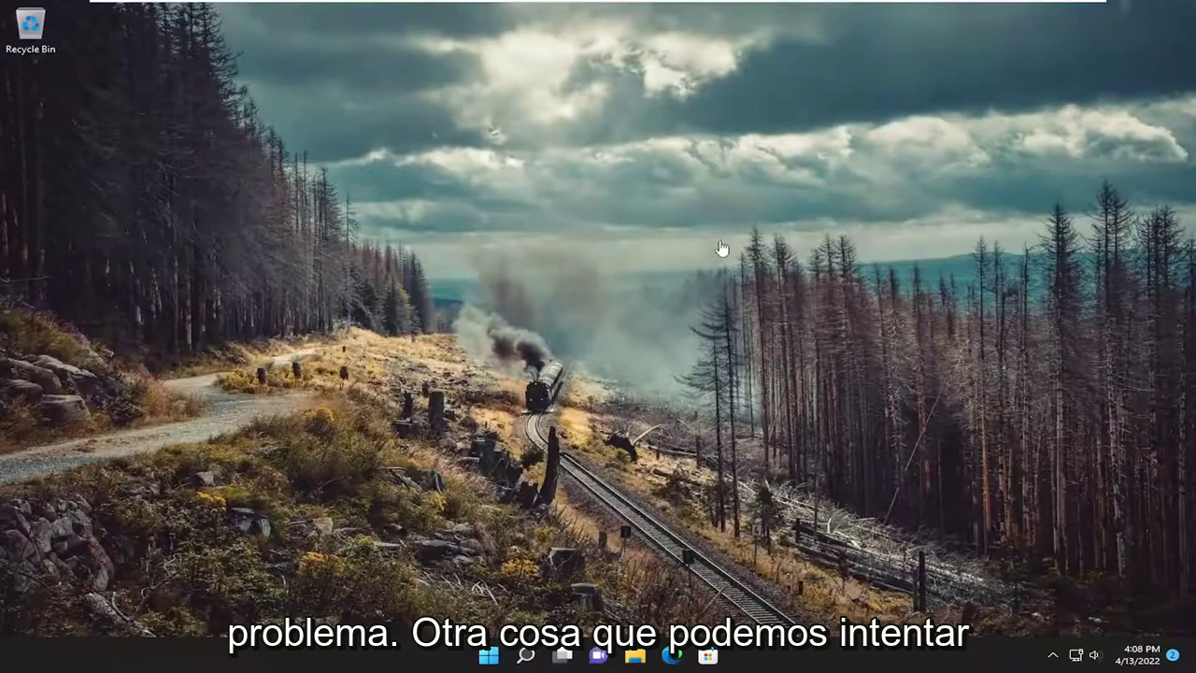
Open Local Security Policy and display the Security Options under Local Policies
click(526, 657)
text(local)
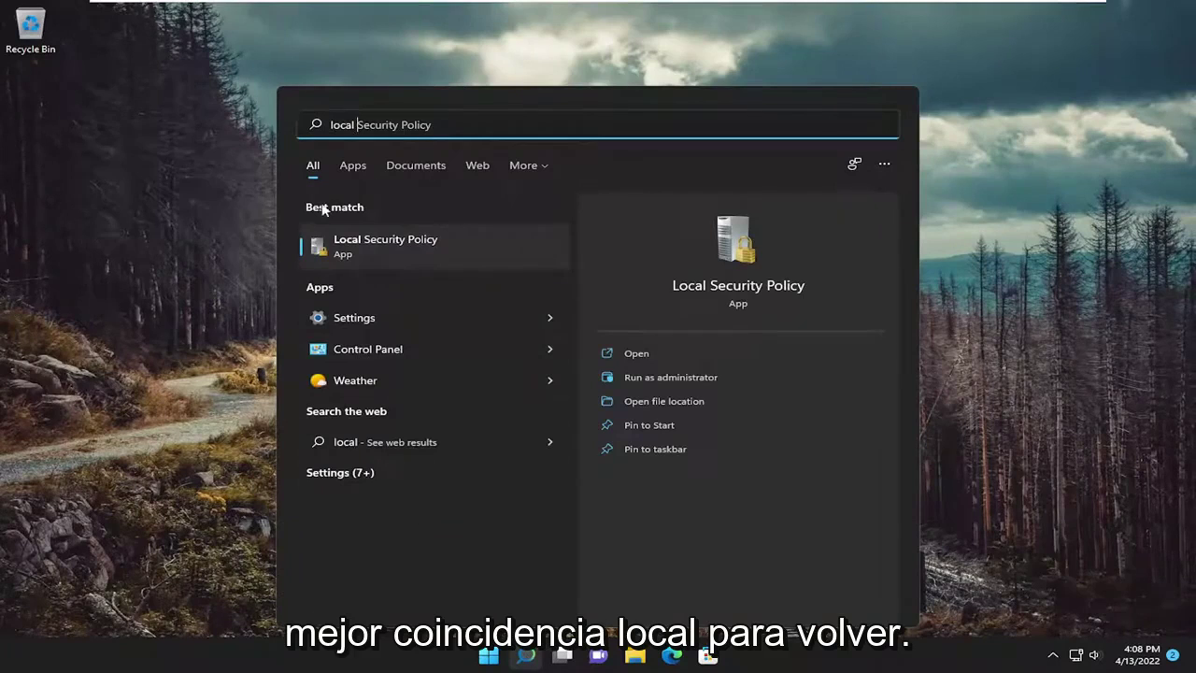
click(367, 247)
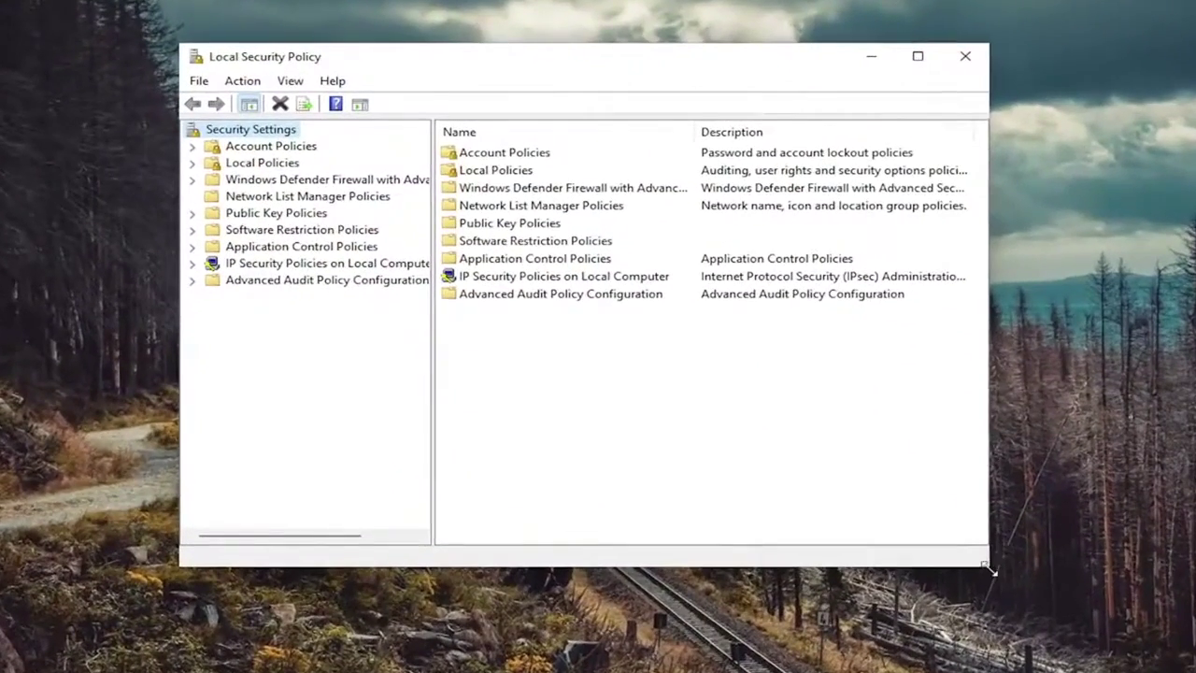
drag(431, 192, 457, 192)
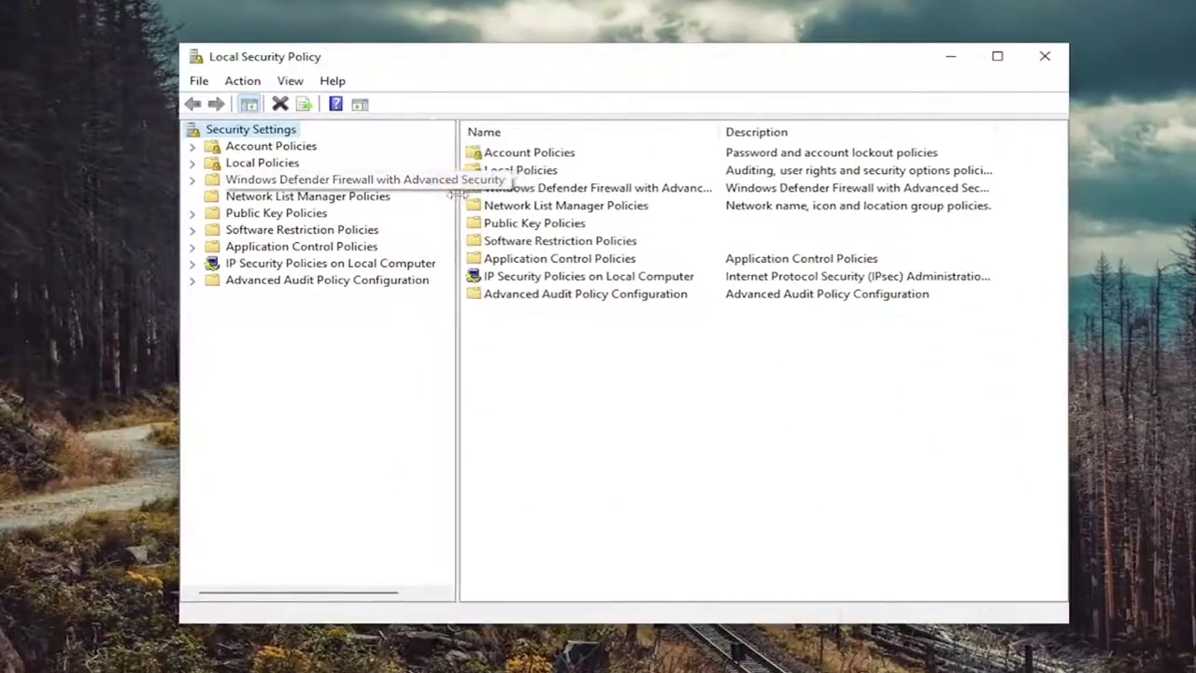
double_click(256, 166)
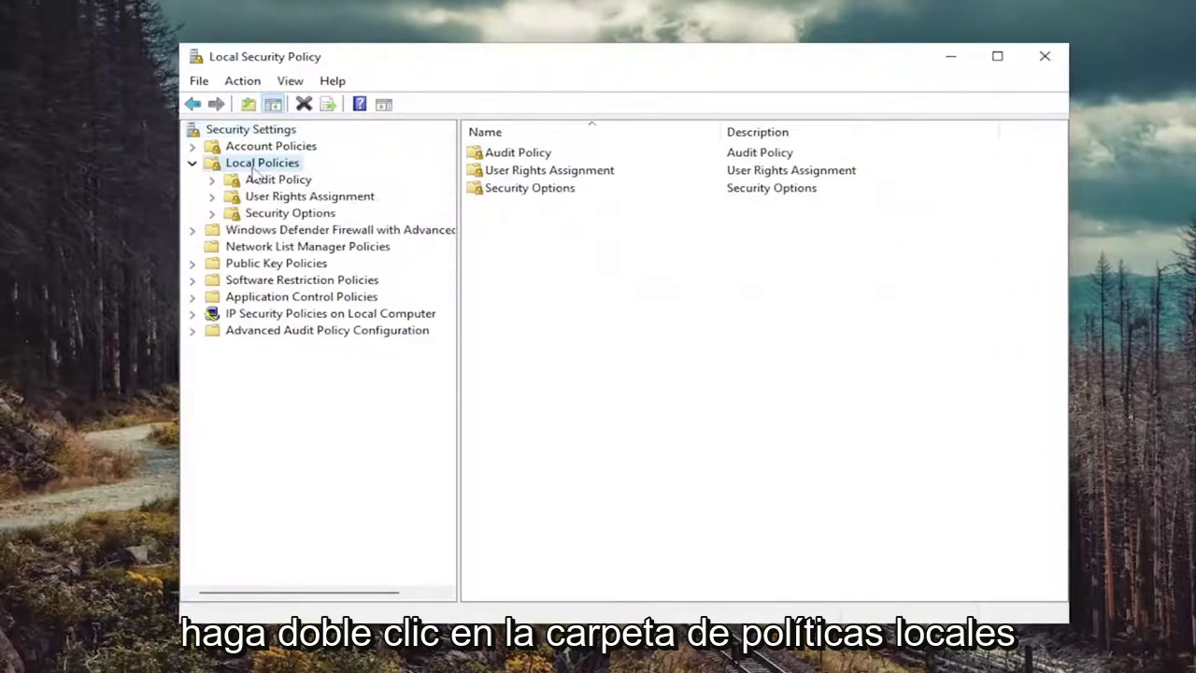
click(282, 214)
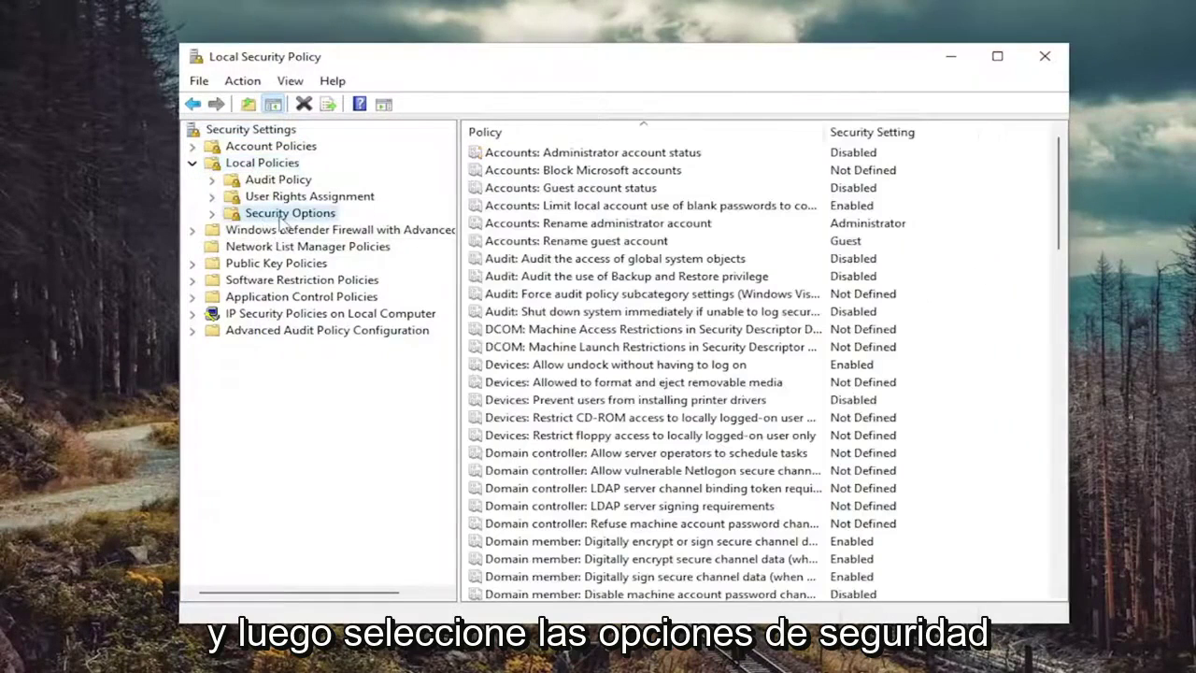
Set the policy "Accounts: Limit local account use of blank passwords to console logon only" to Disabled, apply it and close Local Security Policy
double_click(568, 212)
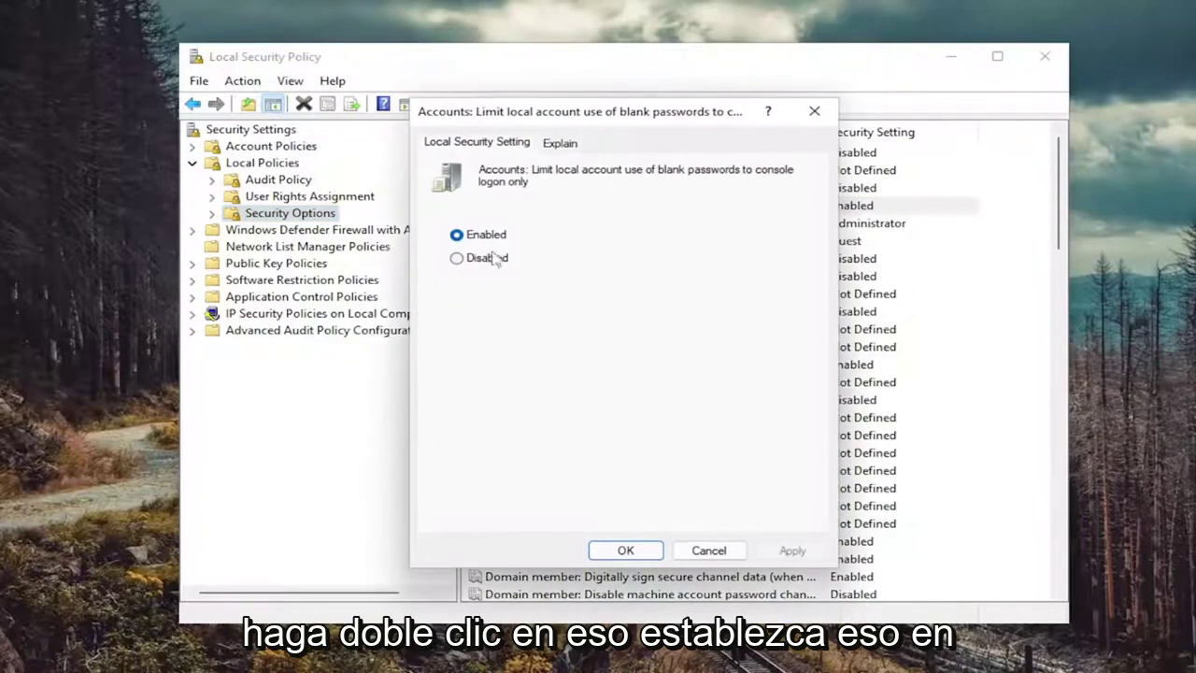
click(456, 258)
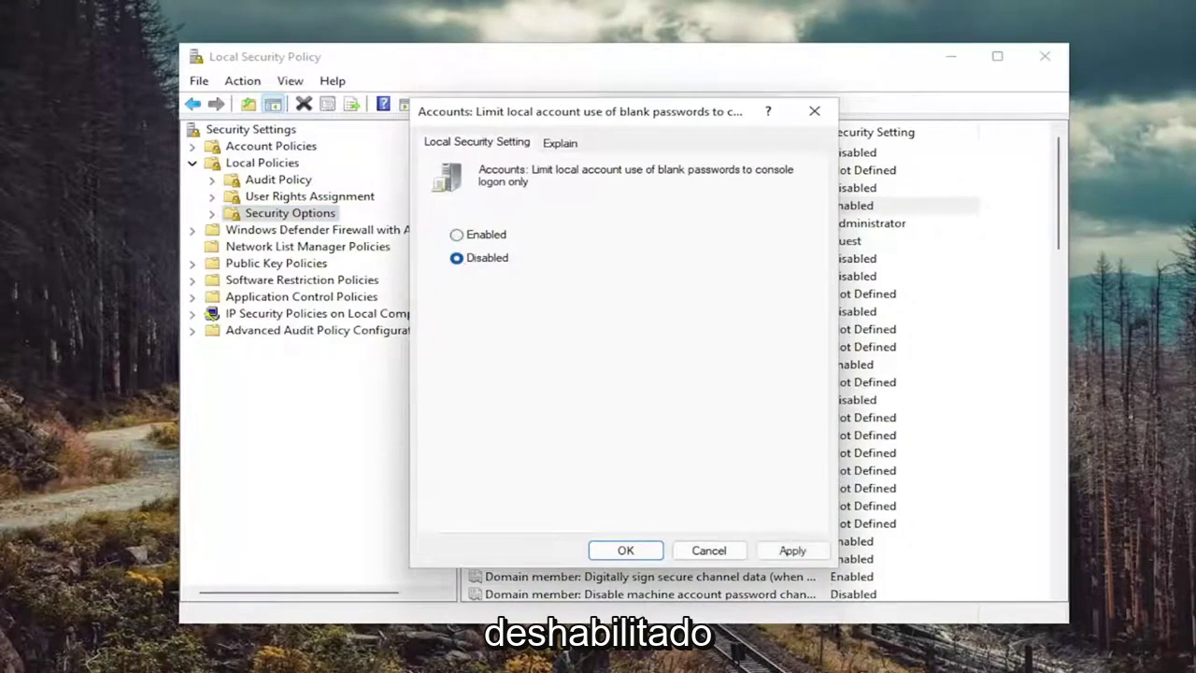
click(791, 551)
click(626, 550)
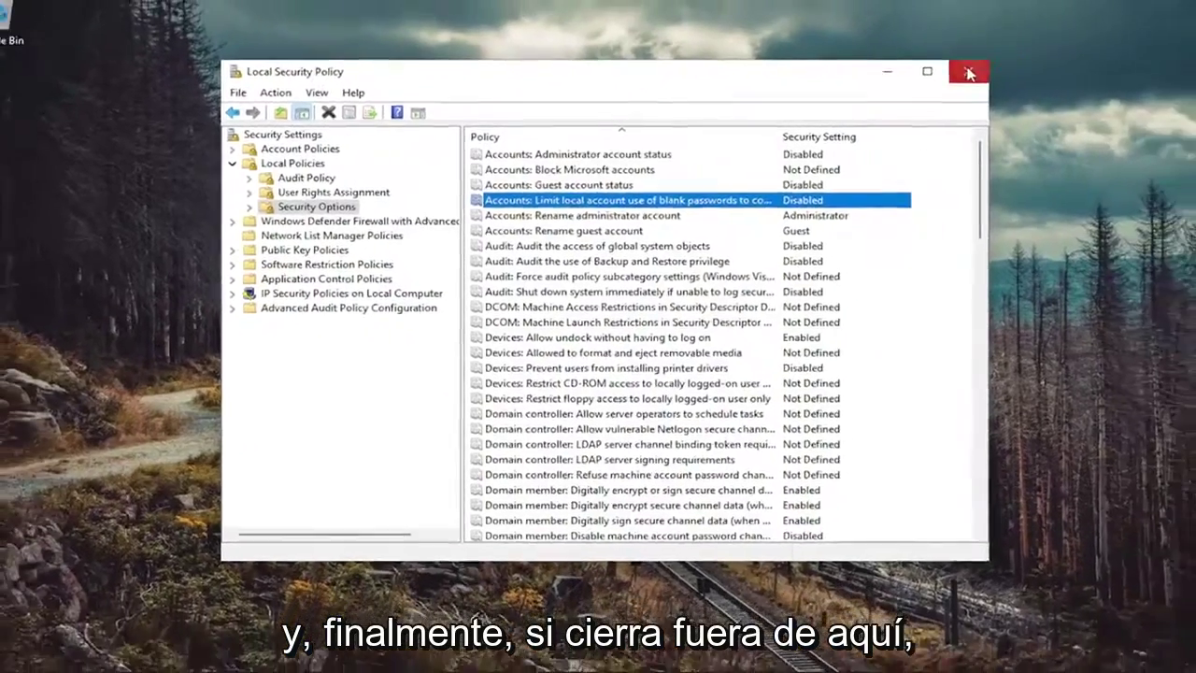
click(1045, 56)
Open Control Panel and view its items as Large icons
click(529, 657)
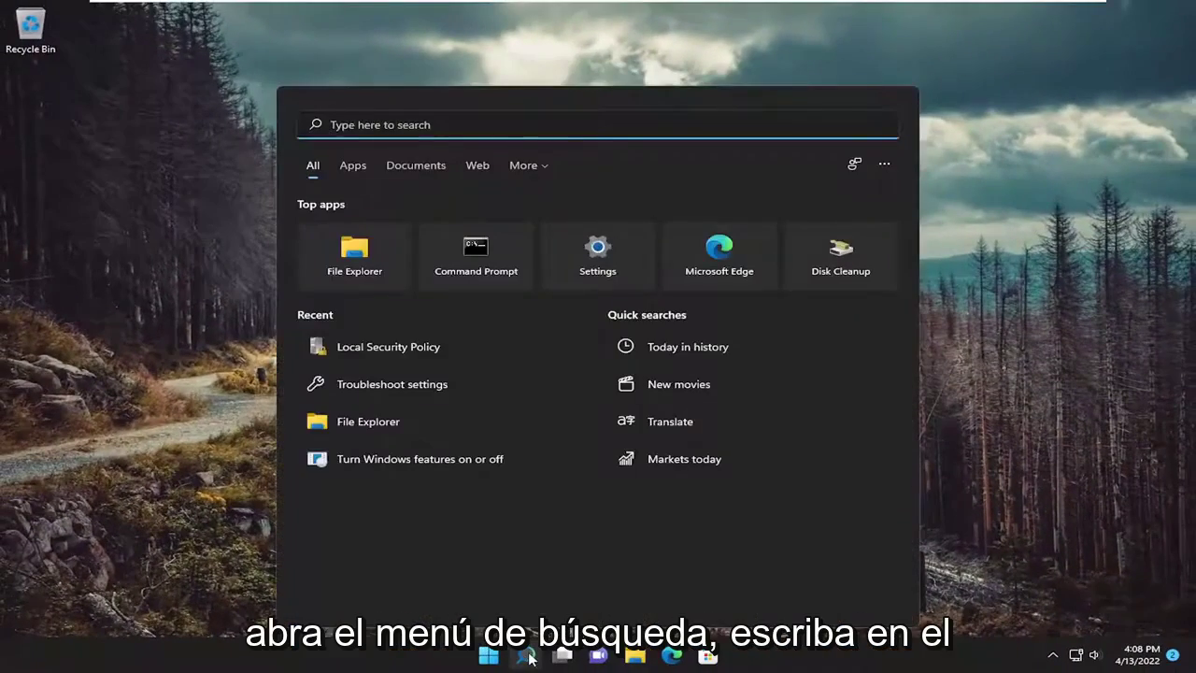
text(control panel)
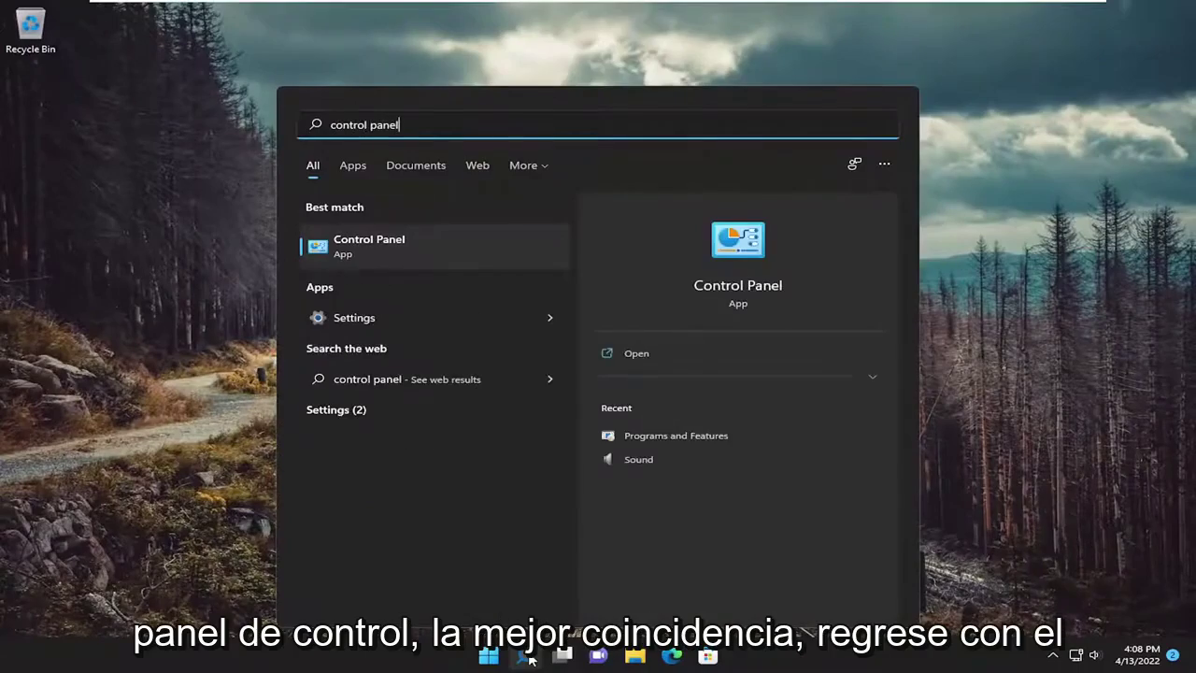
key(Return)
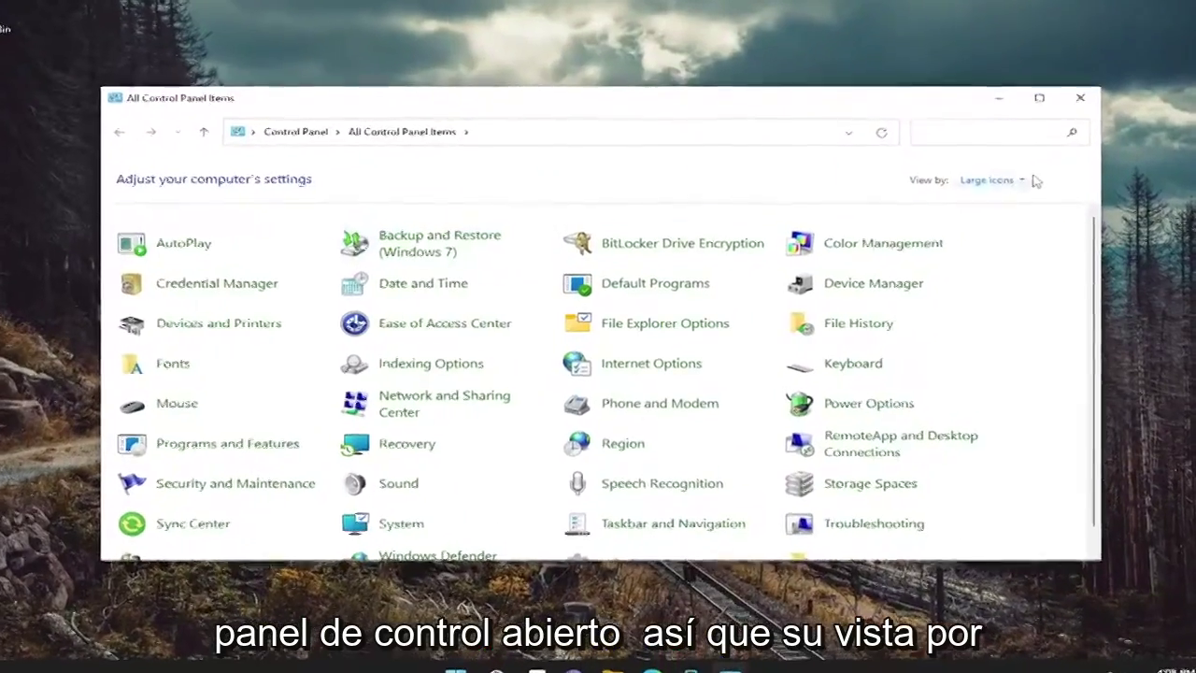
click(1032, 180)
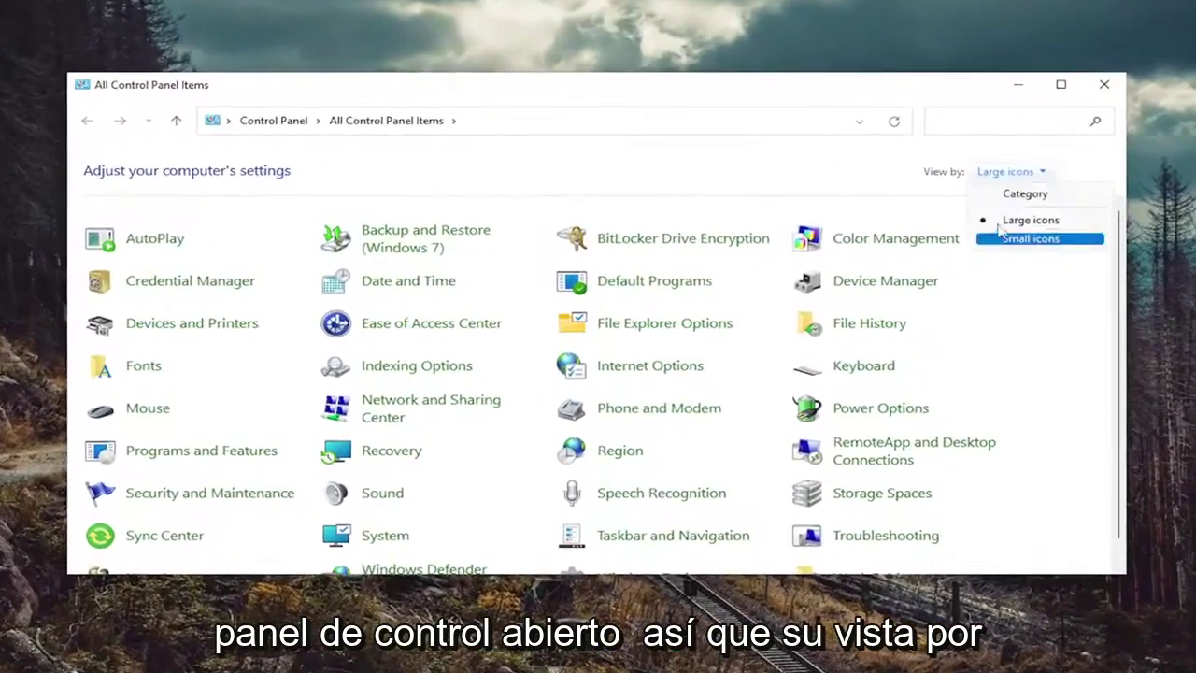
click(990, 227)
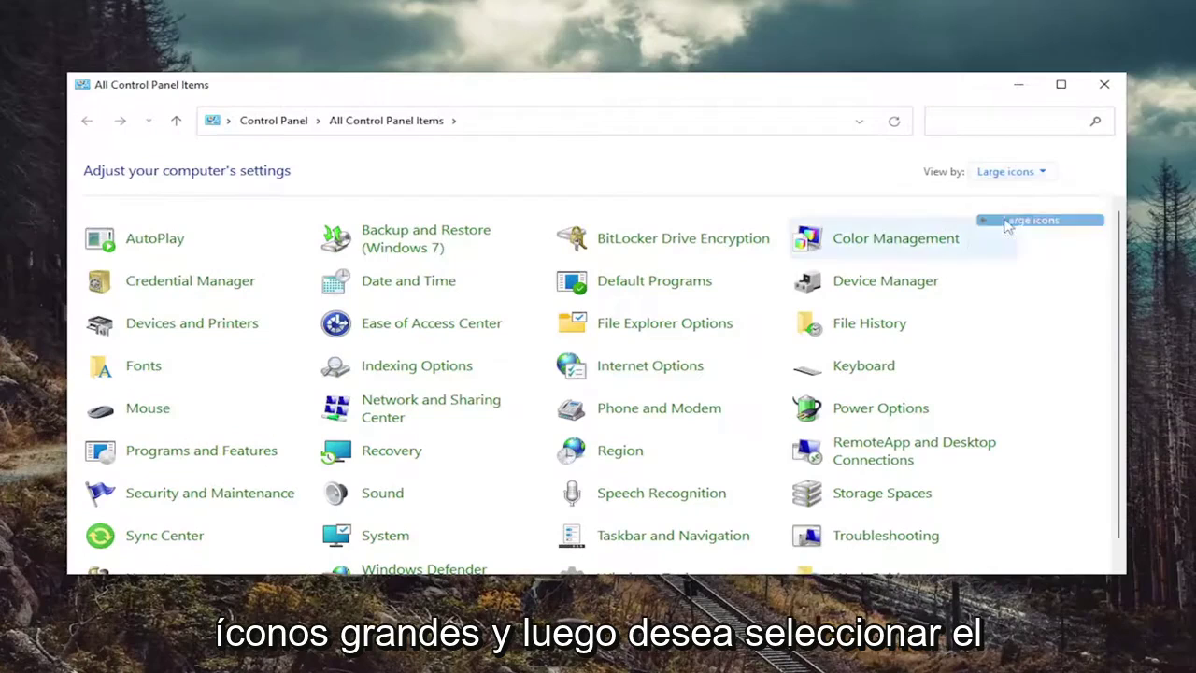
Open Credential Manager from the Control Panel items, dismiss its error dialog and close the window
click(199, 282)
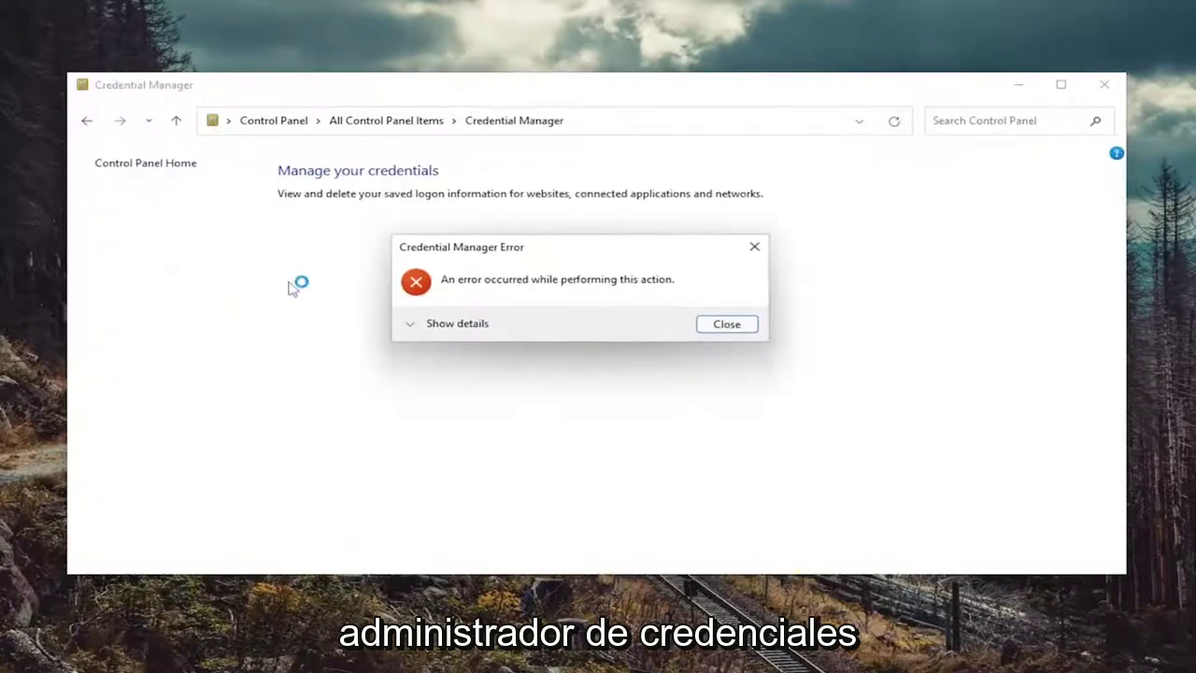
click(735, 325)
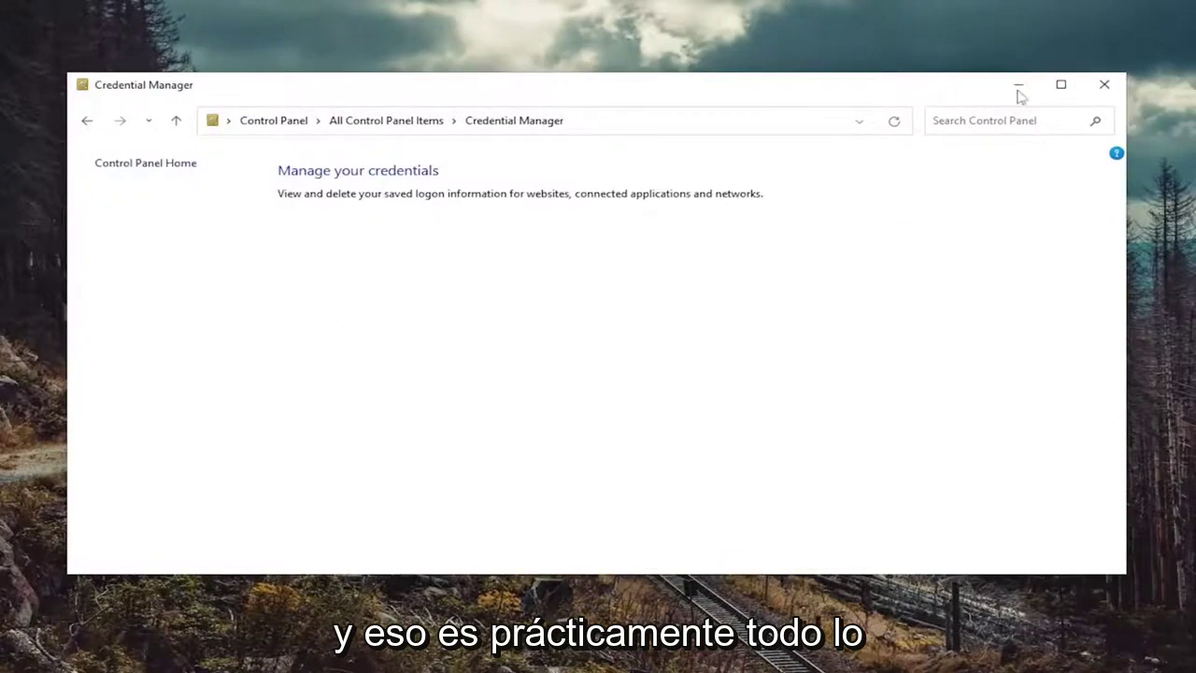
click(1105, 84)
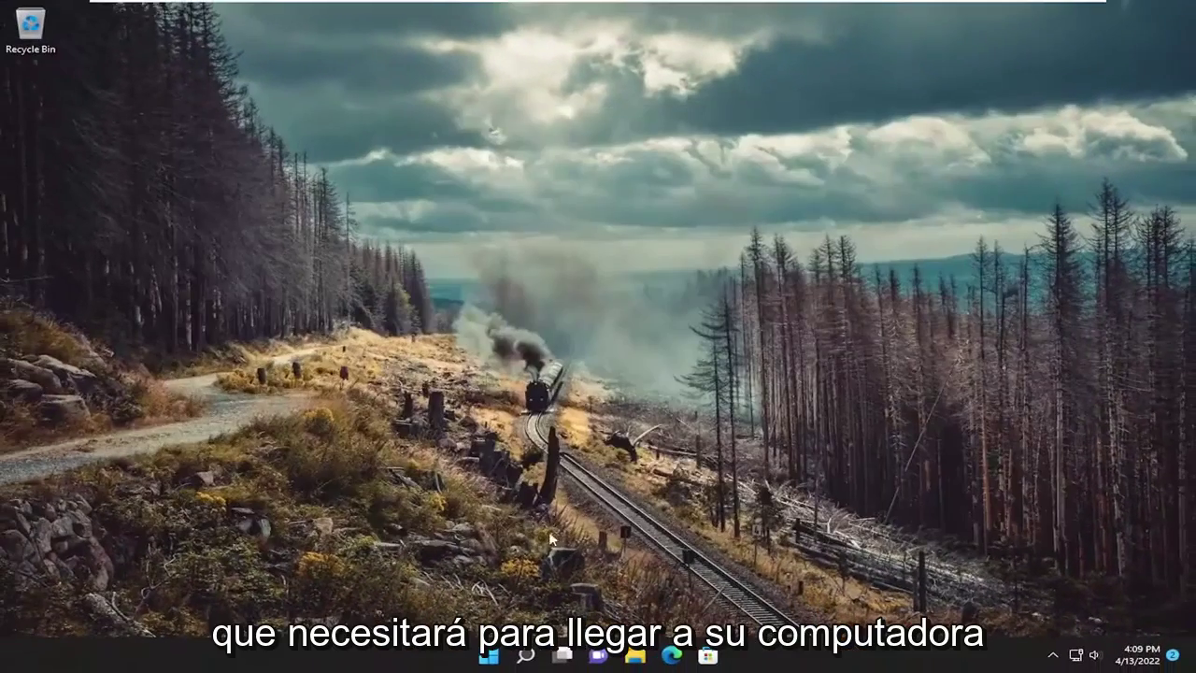
Restart the computer
right_click(481, 660)
mouse_move(475, 597)
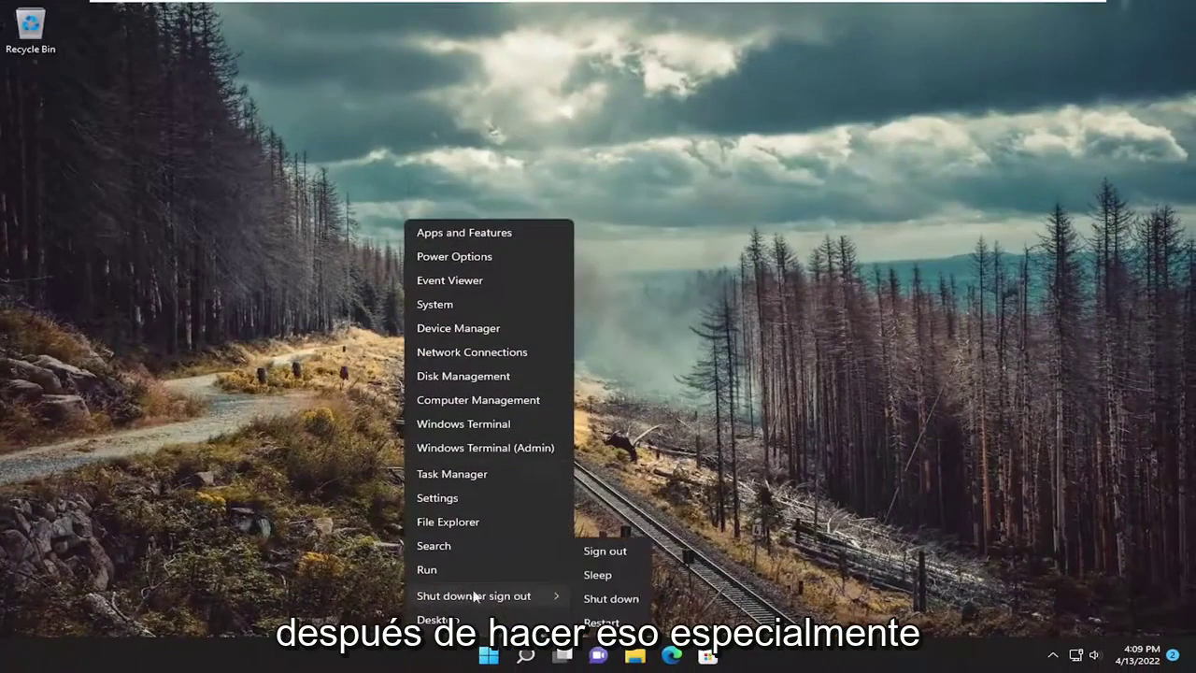
click(603, 621)
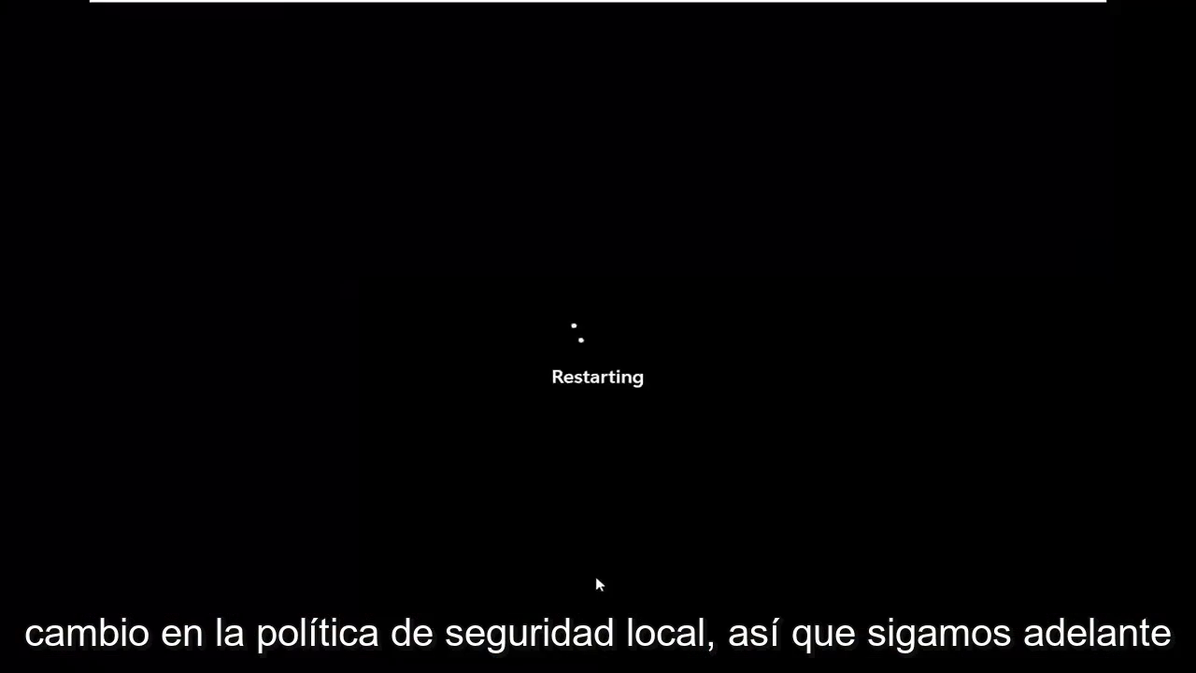